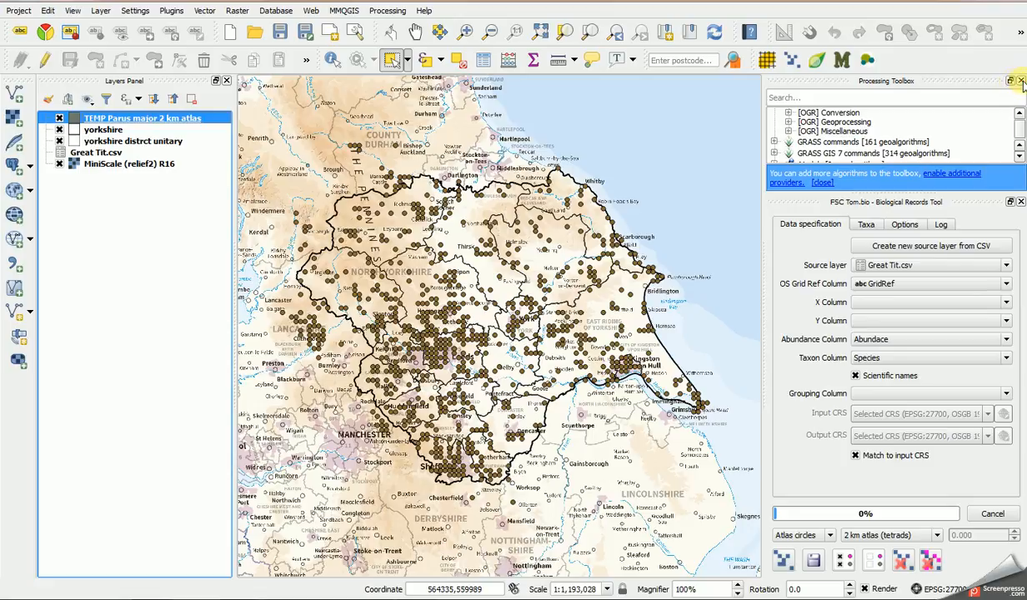
# Step: Remove the temporary 2 km atlas layer and map the Parus major records as points
pyautogui.click(901, 560)
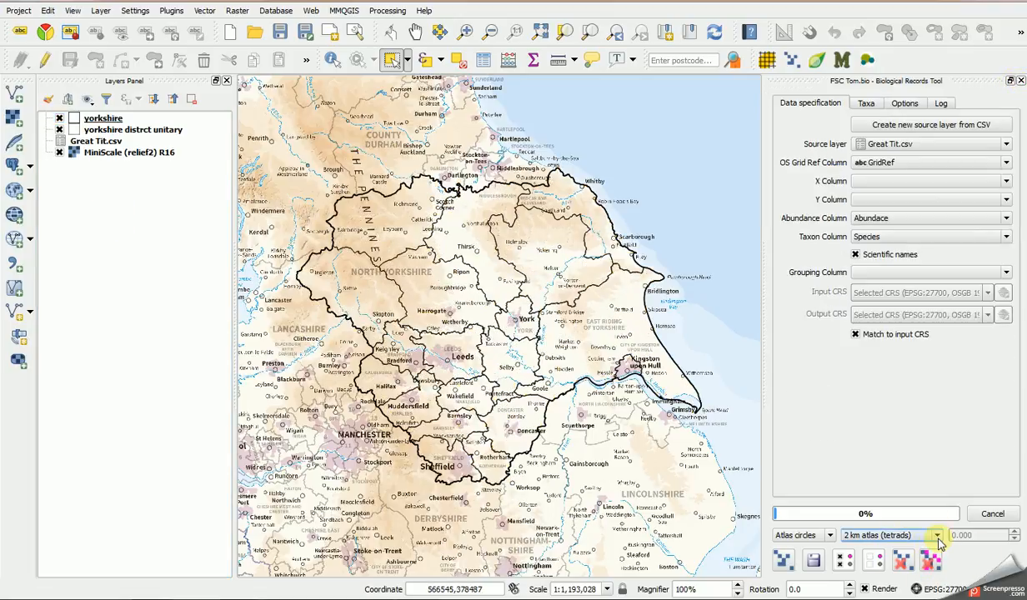
pyautogui.click(938, 535)
pyautogui.click(875, 449)
pyautogui.click(783, 560)
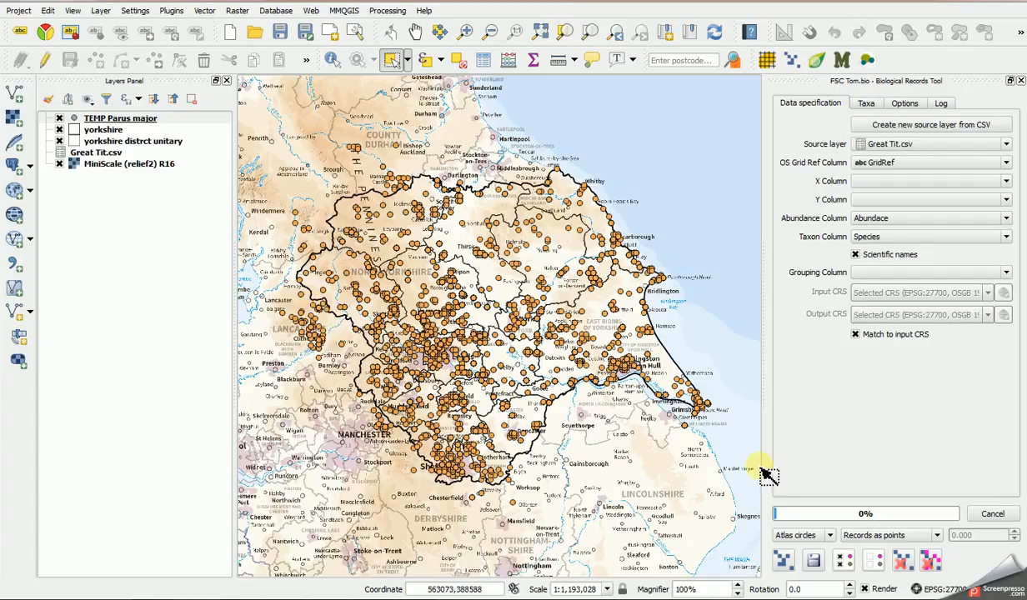
# Step: Clear the temporary point layer and map the Parus major records as grid squares
pyautogui.click(934, 535)
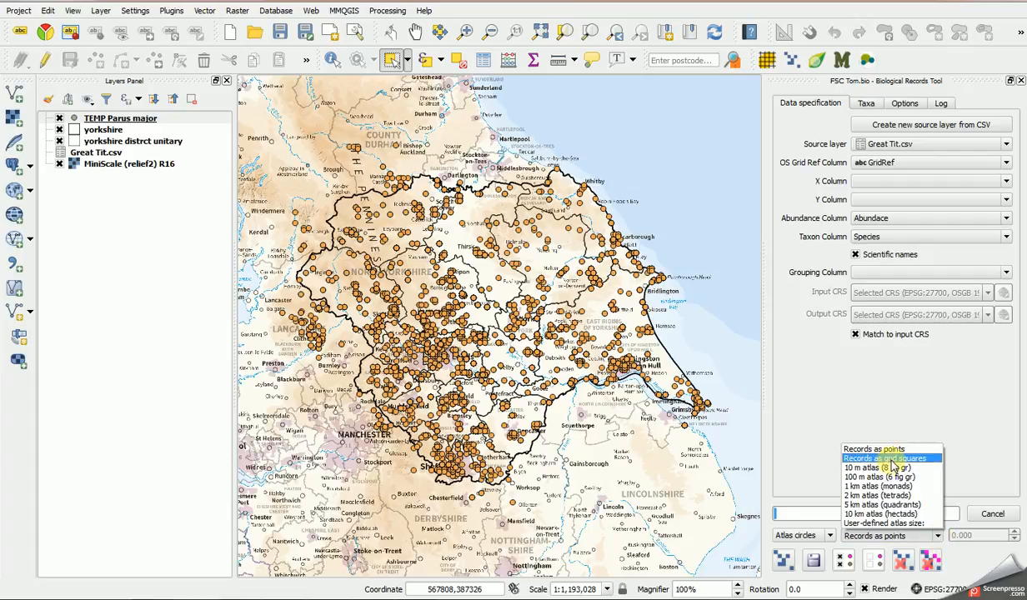
pyautogui.click(892, 464)
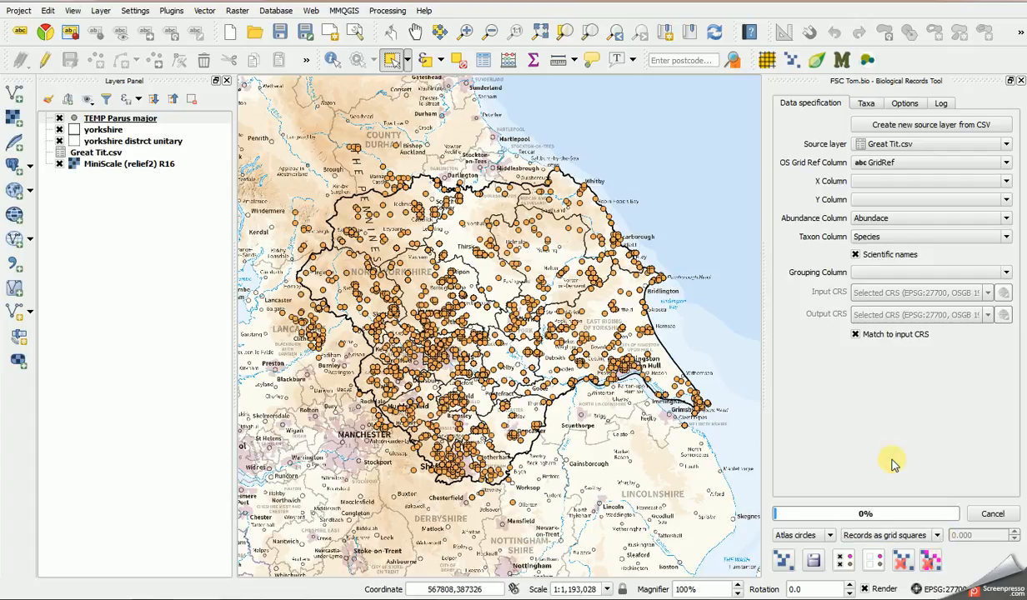
pyautogui.click(933, 566)
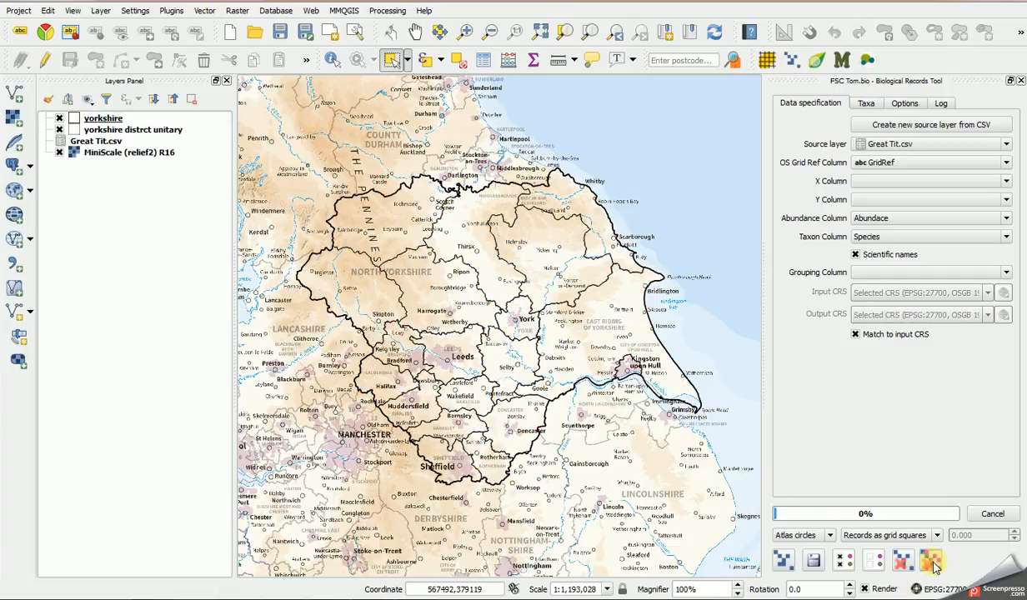
pyautogui.click(784, 564)
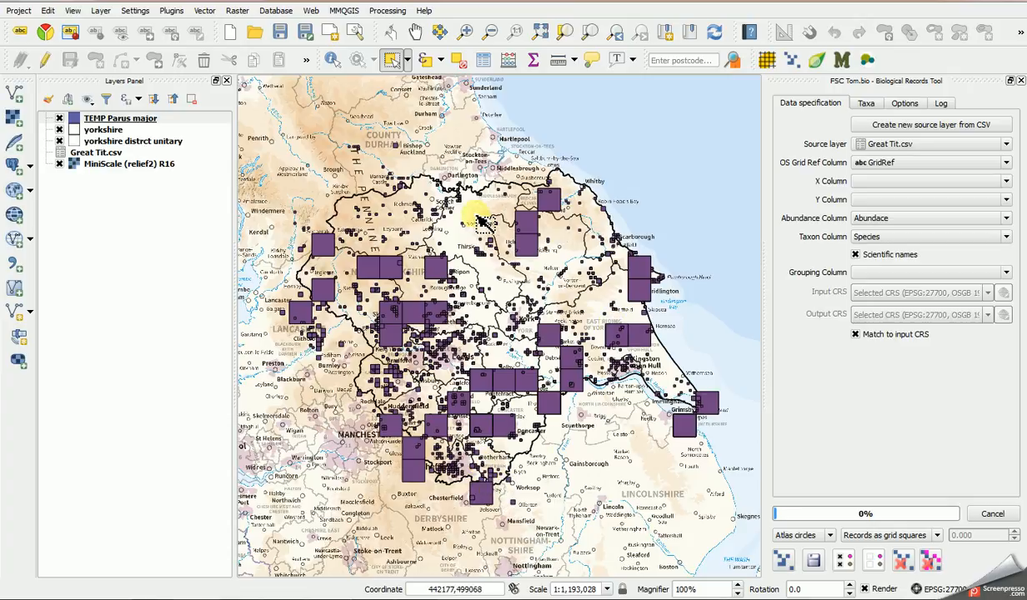
# Step: Run a spatial query that selects the TEMP Parus major features intersecting the yorkshire layer, creating a new selection
pyautogui.click(204, 10)
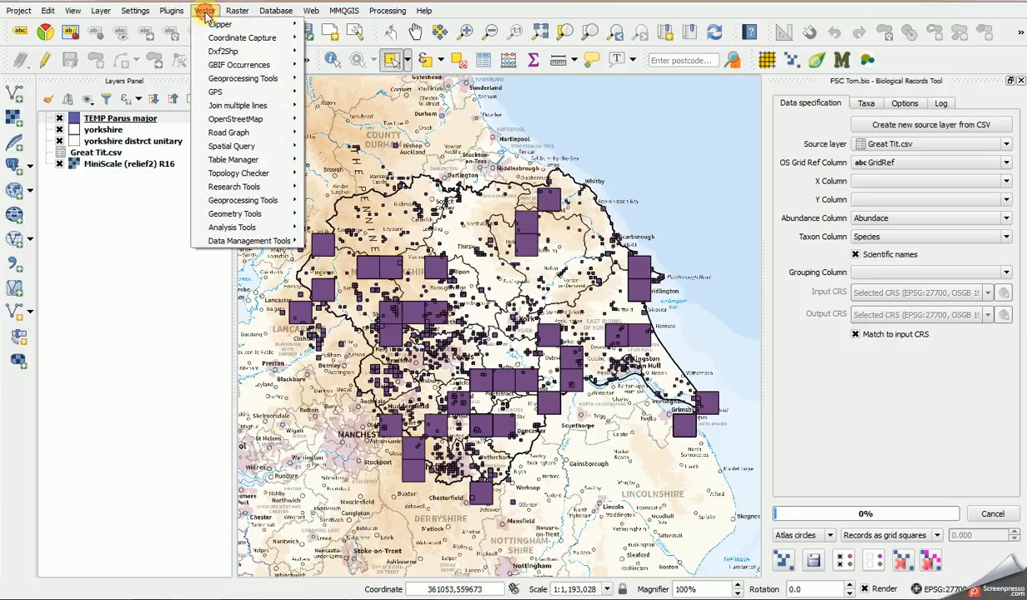
pyautogui.moveTo(242, 123)
pyautogui.moveTo(239, 147)
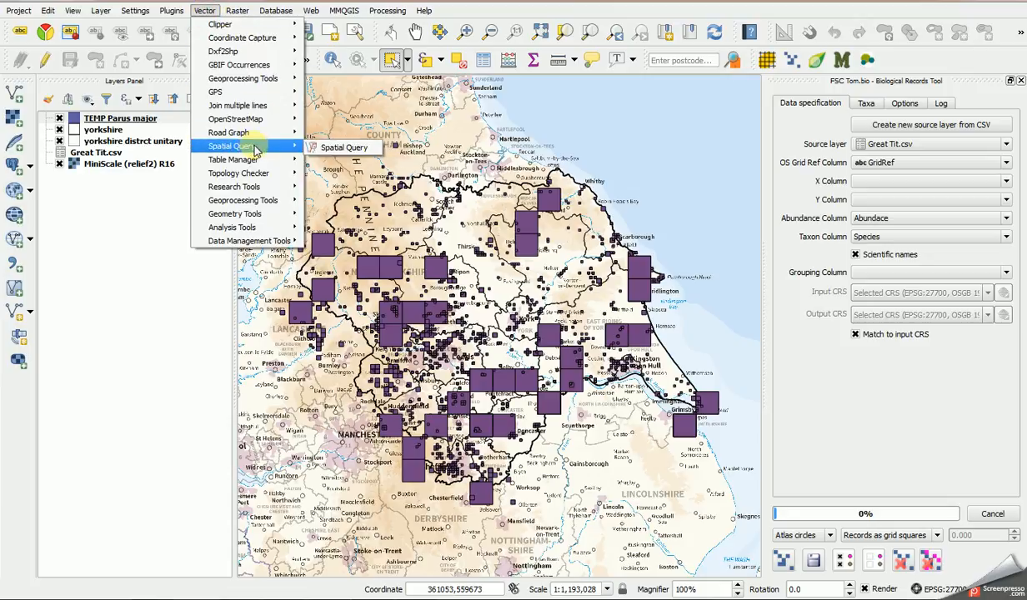
pyautogui.click(325, 148)
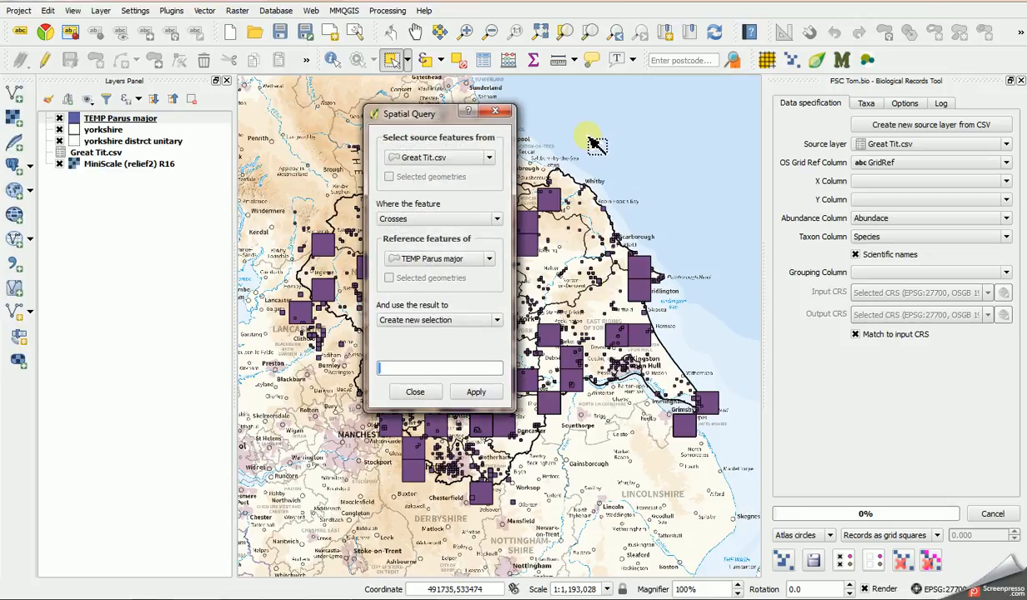
pyautogui.click(483, 159)
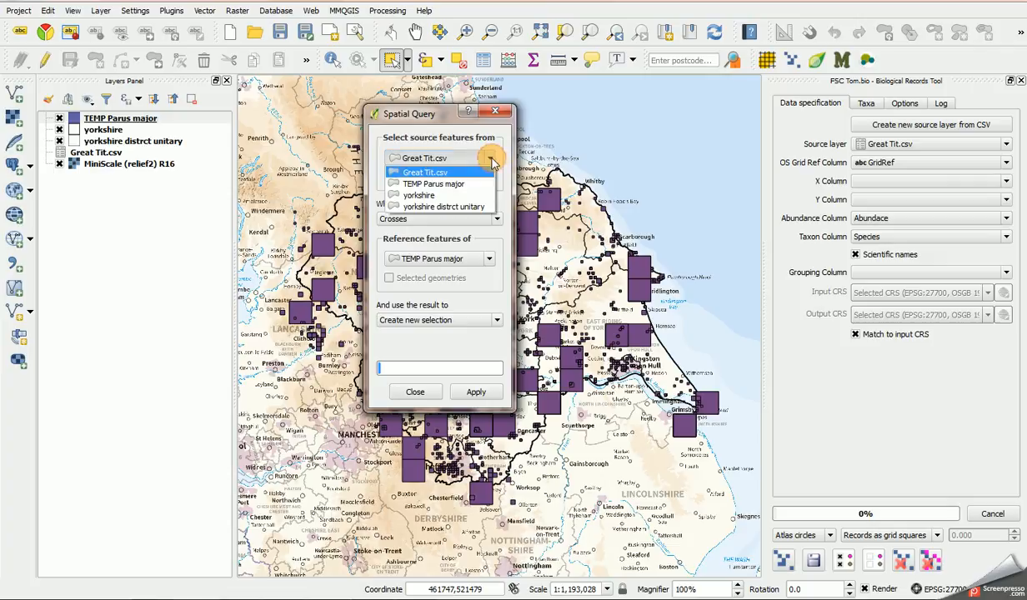
pyautogui.click(472, 185)
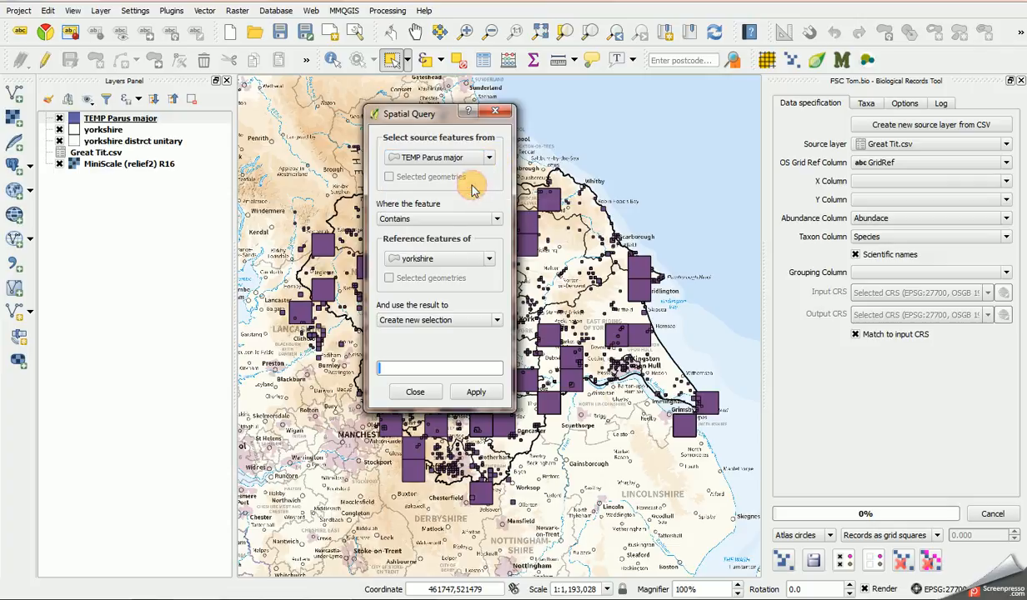
pyautogui.click(457, 219)
pyautogui.click(426, 243)
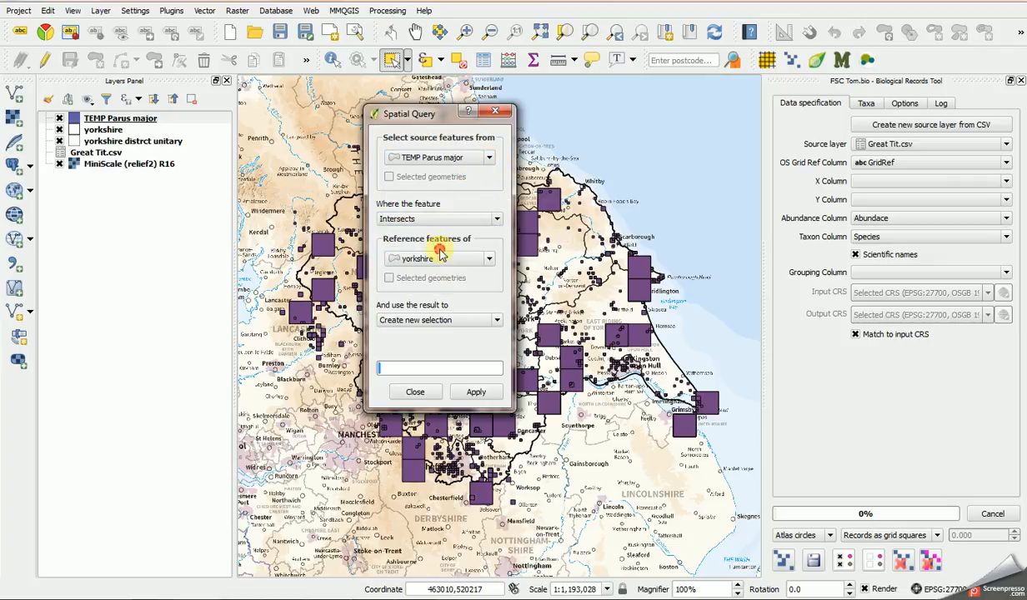
pyautogui.click(477, 393)
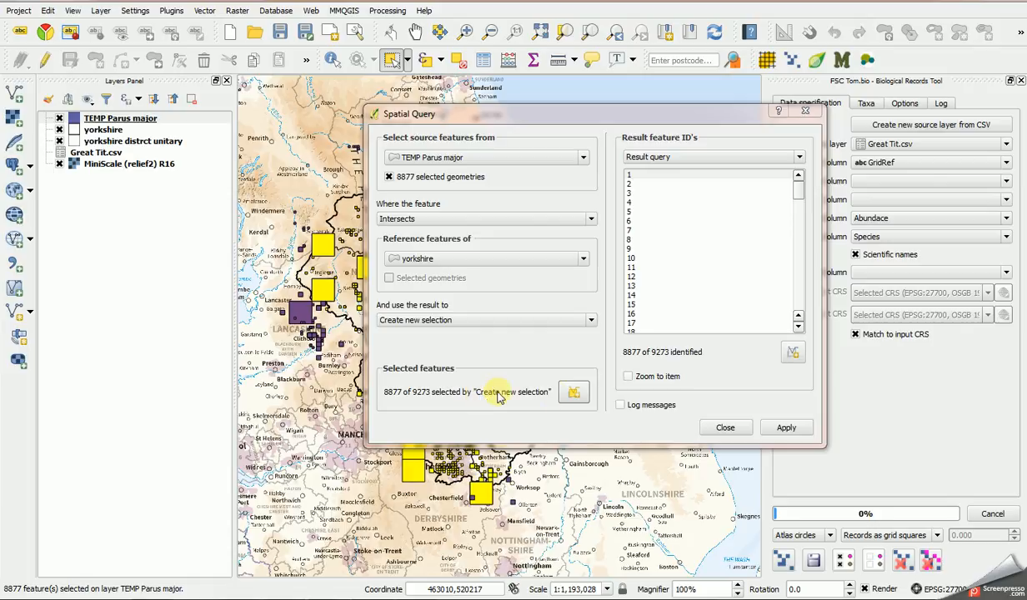
pyautogui.moveTo(555, 117); pyautogui.dragTo(481, 132)
pyautogui.click(643, 439)
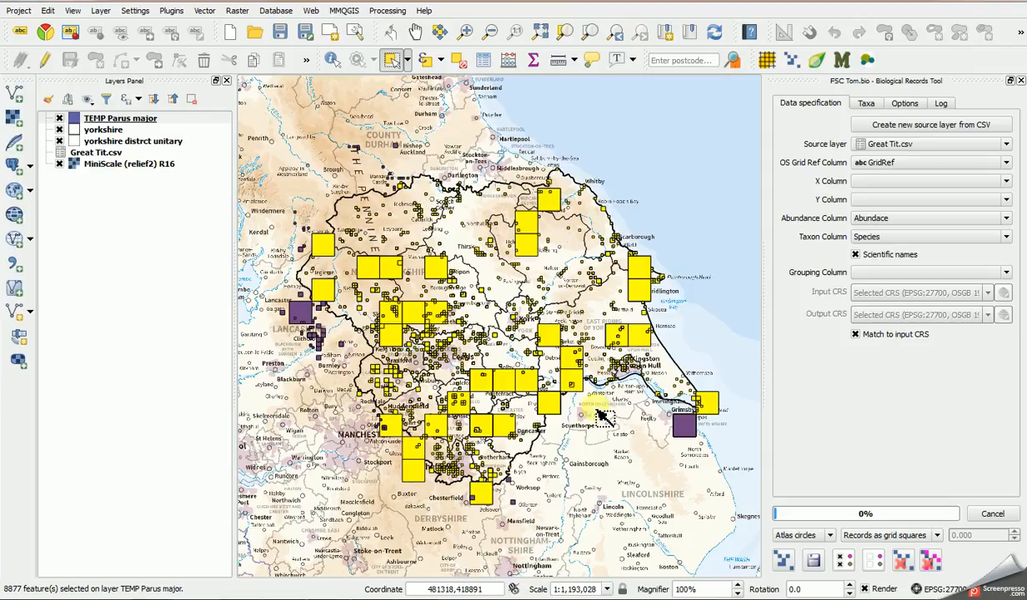
# Step: Set up an export of only the selected TEMP Parus major features in Comma Separated Value [CSV] format
pyautogui.rightClick(105, 122)
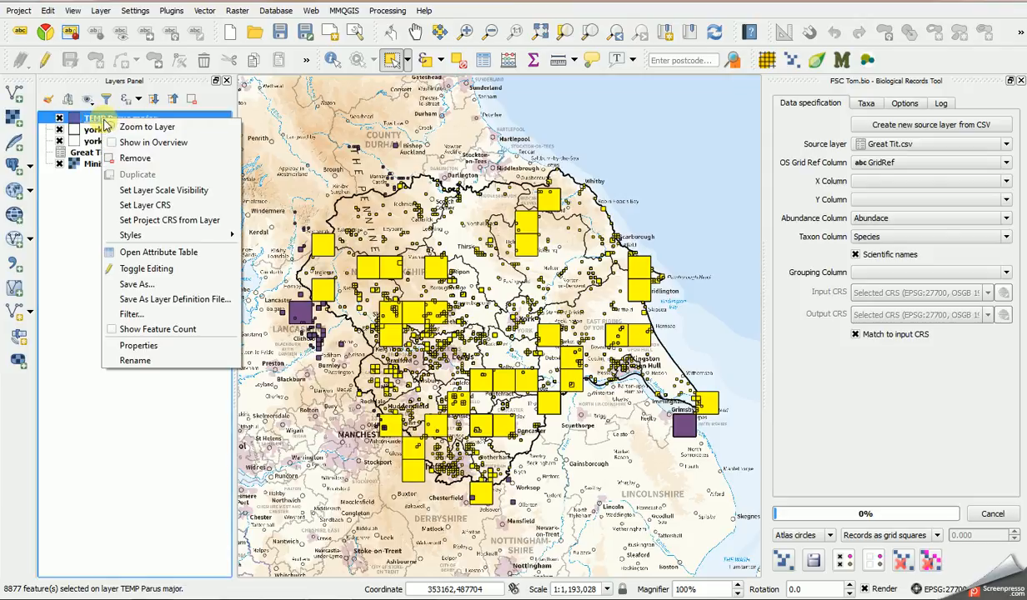
pyautogui.click(147, 285)
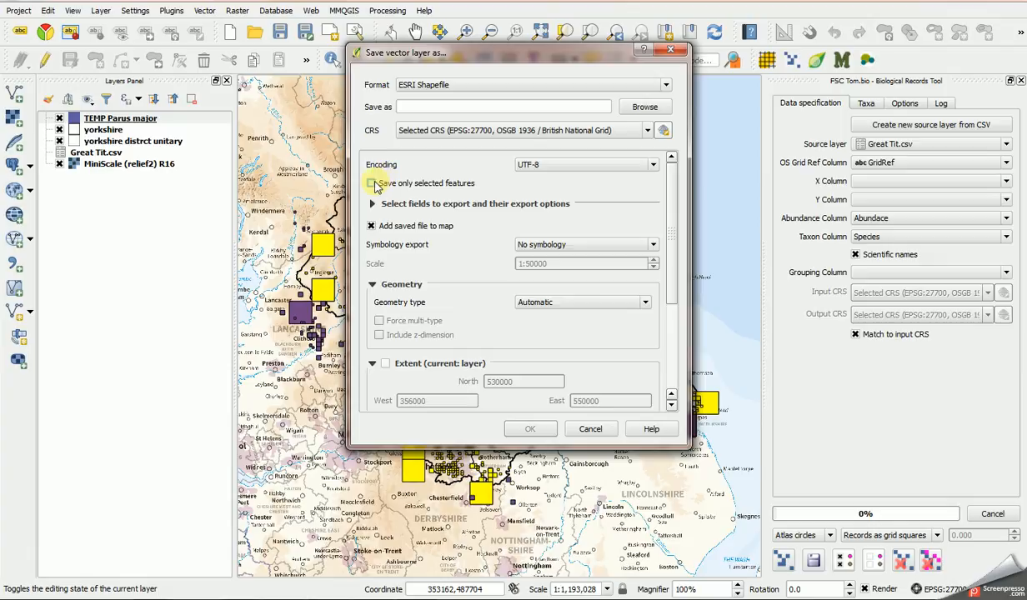
pyautogui.click(371, 182)
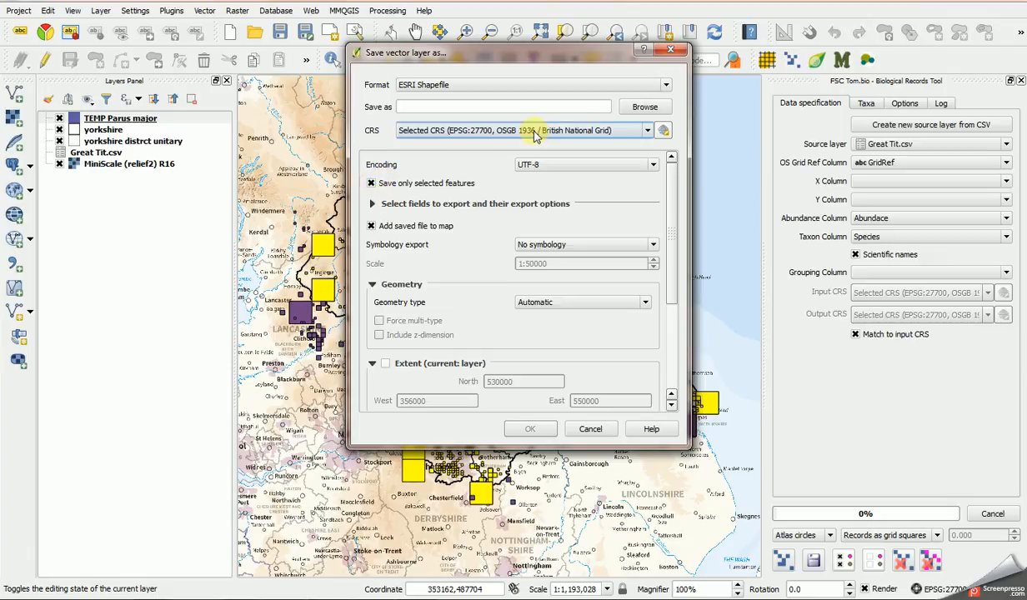
pyautogui.click(668, 87)
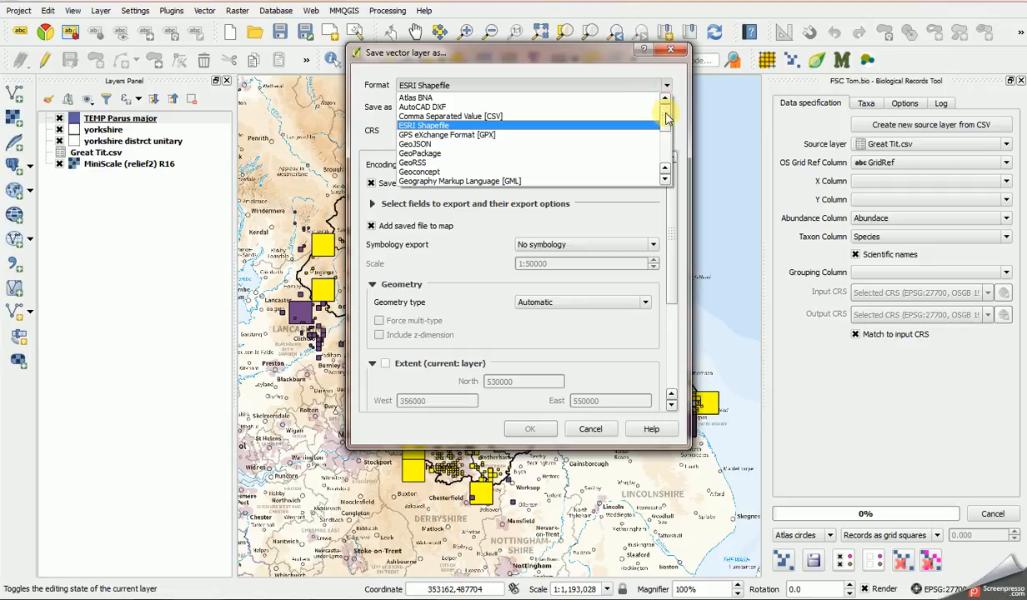
pyautogui.moveTo(664, 123)
pyautogui.mouseDown()
pyautogui.moveTo(663, 151)
pyautogui.moveTo(661, 111)
pyautogui.mouseUp()
pyautogui.click(472, 116)
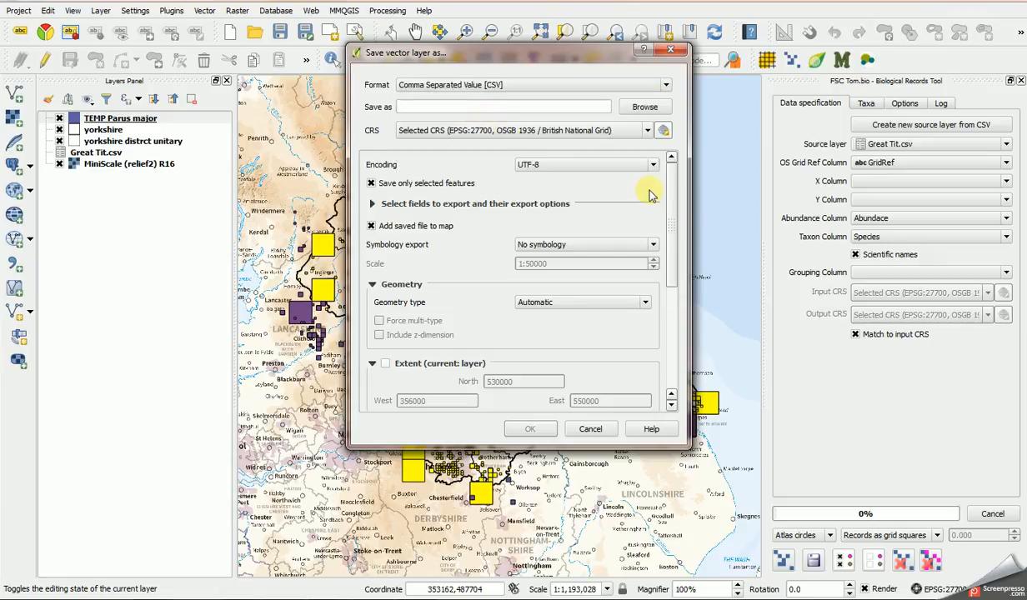
# Step: Name the export file Great Tit edited in the YNU Birds folder and save it, adding it to the map
pyautogui.click(644, 107)
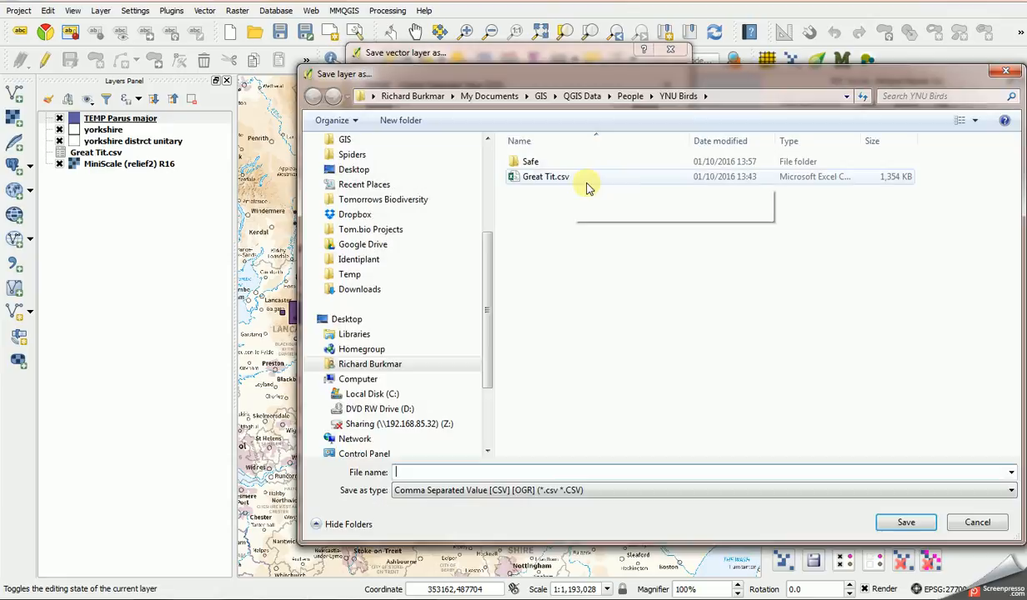
pyautogui.click(547, 180)
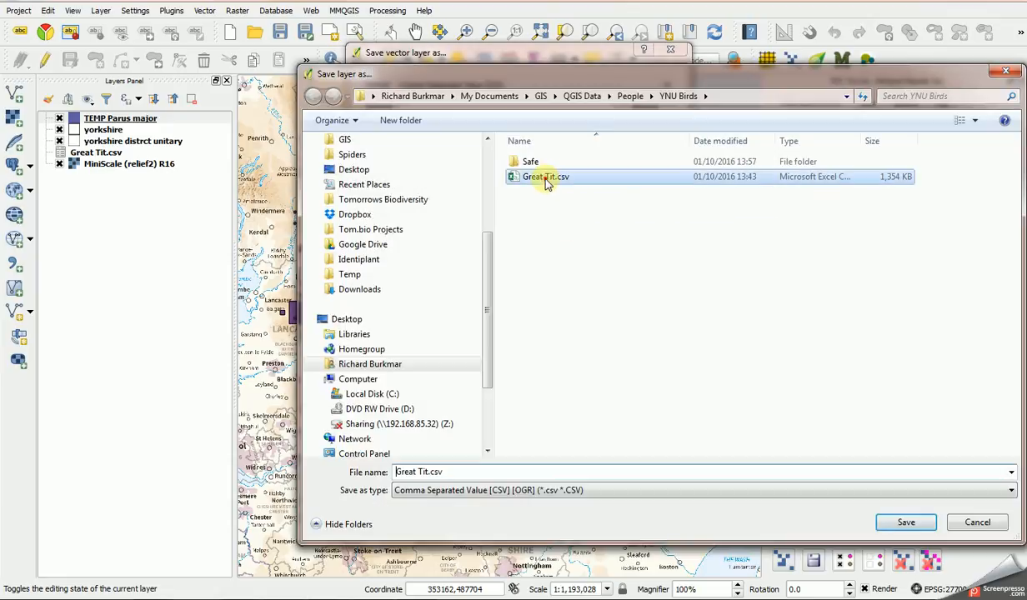
pyautogui.click(421, 471)
pyautogui.click(449, 472)
pyautogui.press('BackSpace')
pyautogui.press('BackSpace')
pyautogui.press('BackSpace')
pyautogui.press('BackSpace')
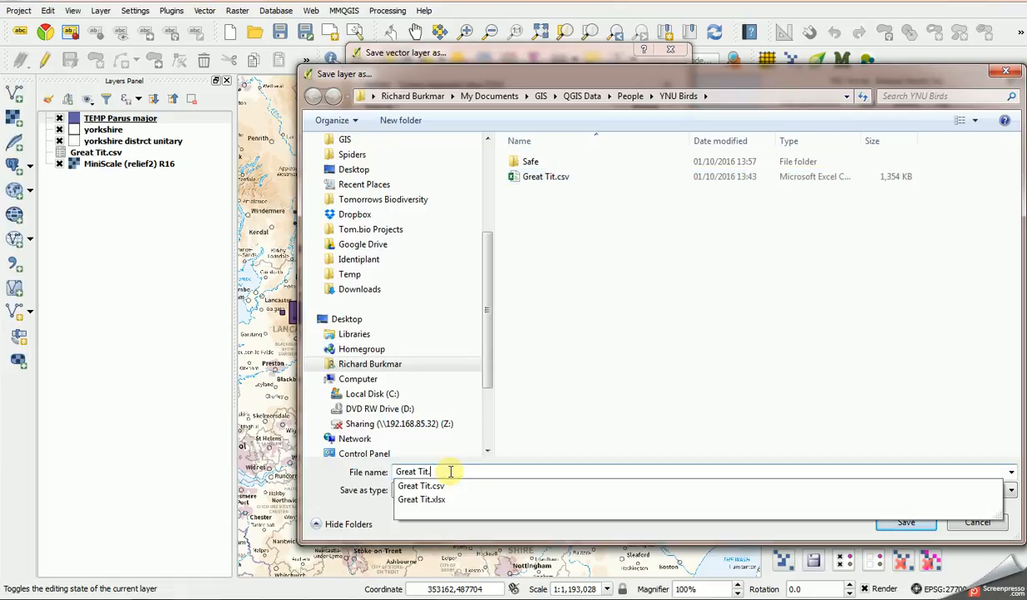
pyautogui.write('edited')
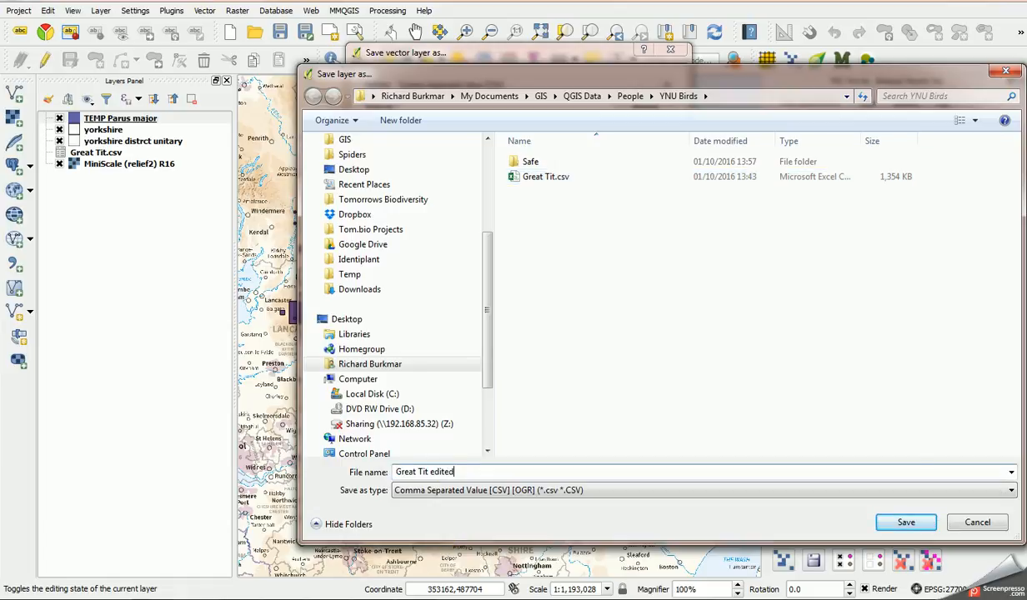
pyautogui.click(896, 522)
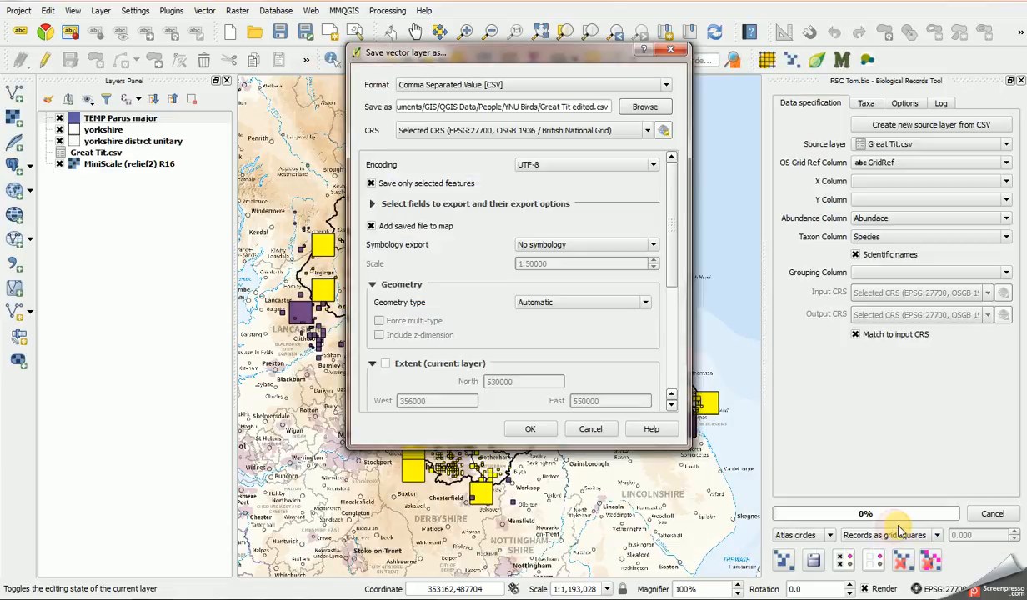
pyautogui.click(531, 428)
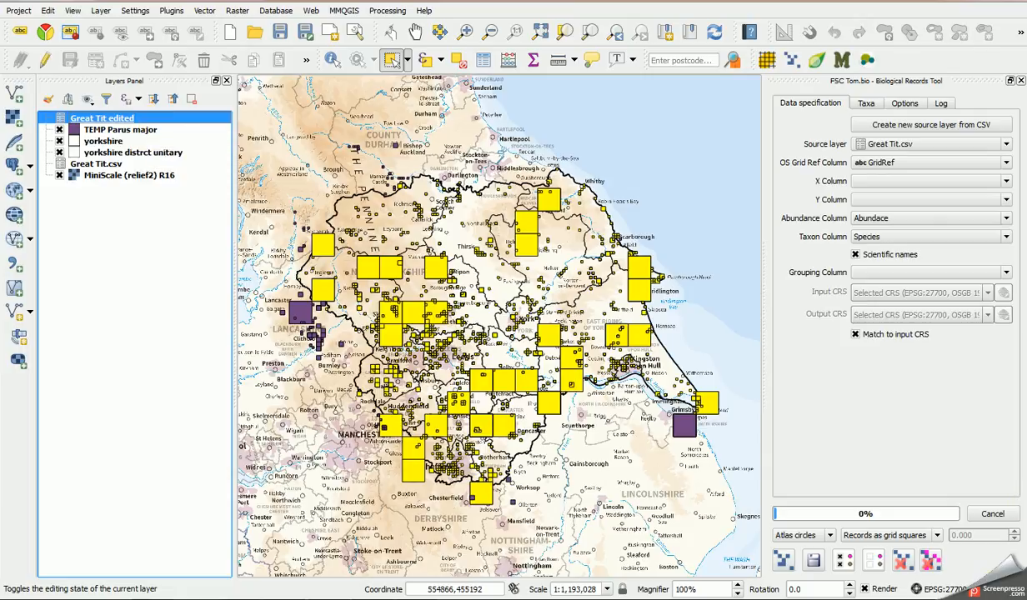
# Step: Remove the temporary Parus major grid square layer and the original Great Tit.csv layer from the project
pyautogui.click(901, 554)
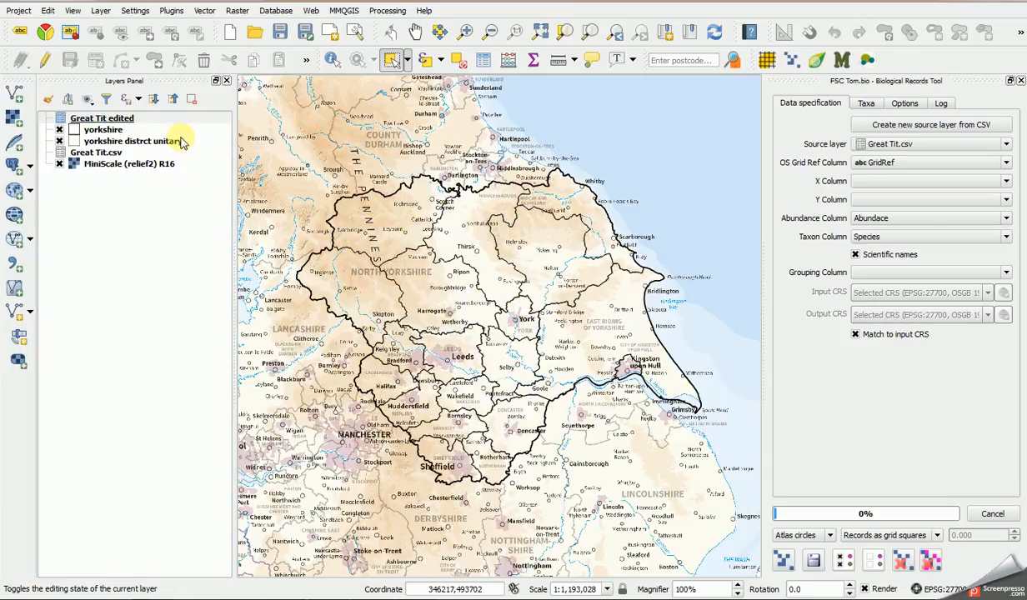
pyautogui.rightClick(91, 156)
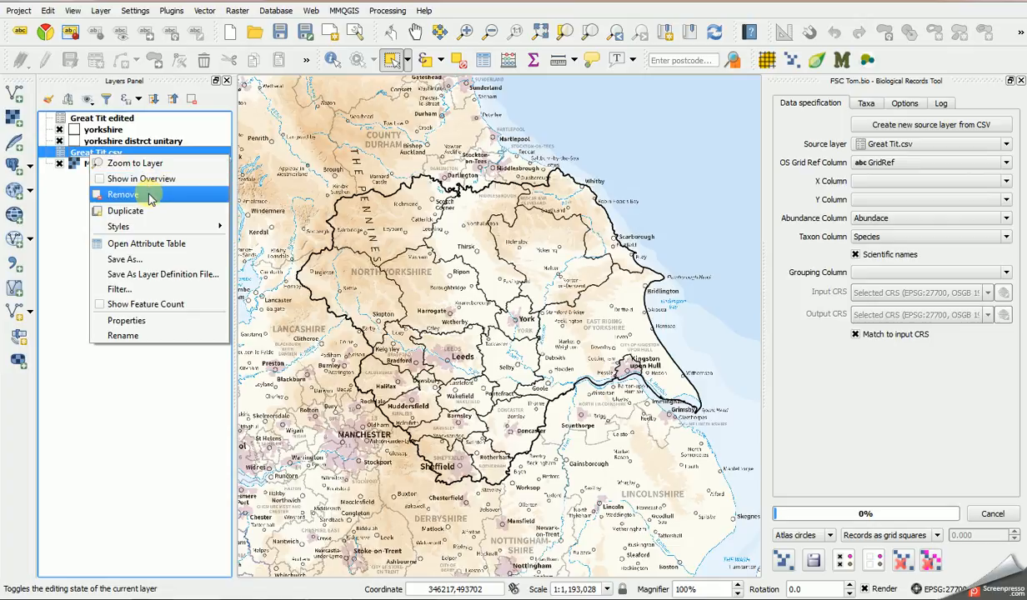
pyautogui.click(123, 195)
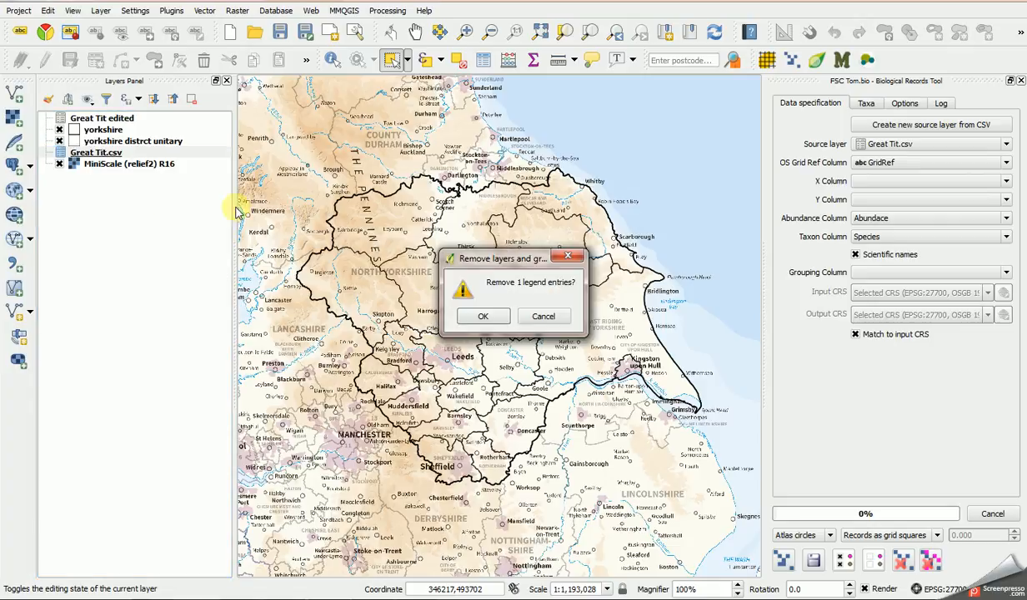
pyautogui.click(486, 319)
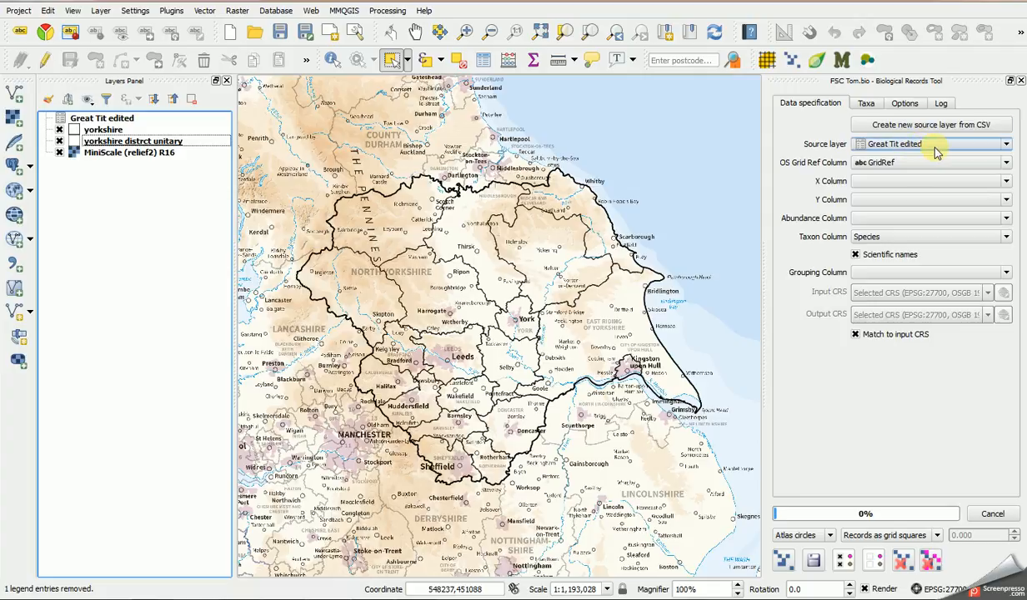
# Step: Set the abundance column to Abundace for the Great Tit edited source layer
pyautogui.click(898, 219)
pyautogui.click(1011, 245)
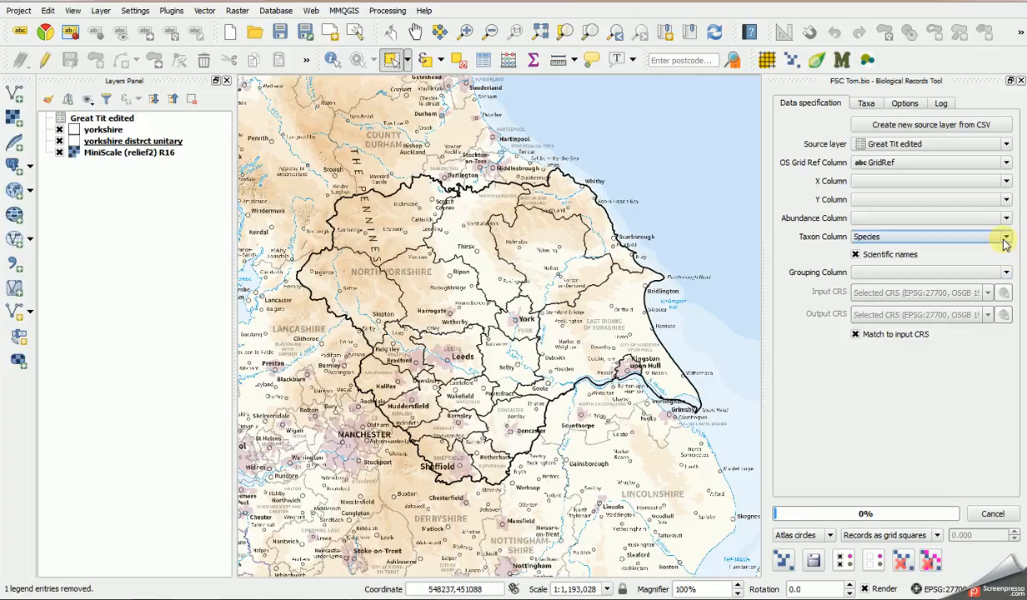
pyautogui.click(1005, 218)
pyautogui.moveTo(1004, 245); pyautogui.dragTo(1013, 268)
pyautogui.click(925, 242)
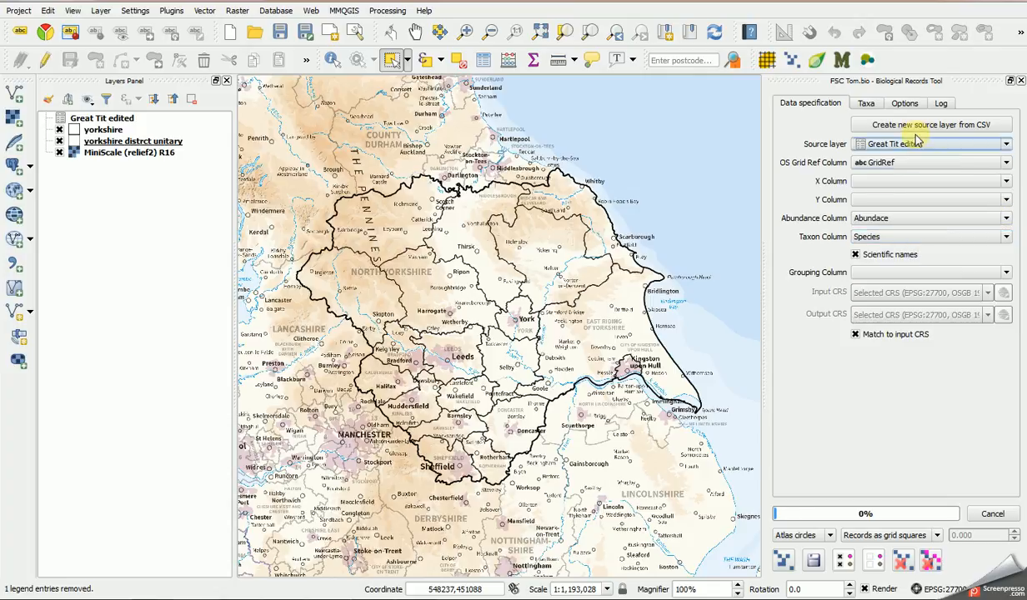
# Step: Load the taxa from the Great Tit edited layer and select Parus major for mapping
pyautogui.click(872, 105)
pyautogui.click(984, 481)
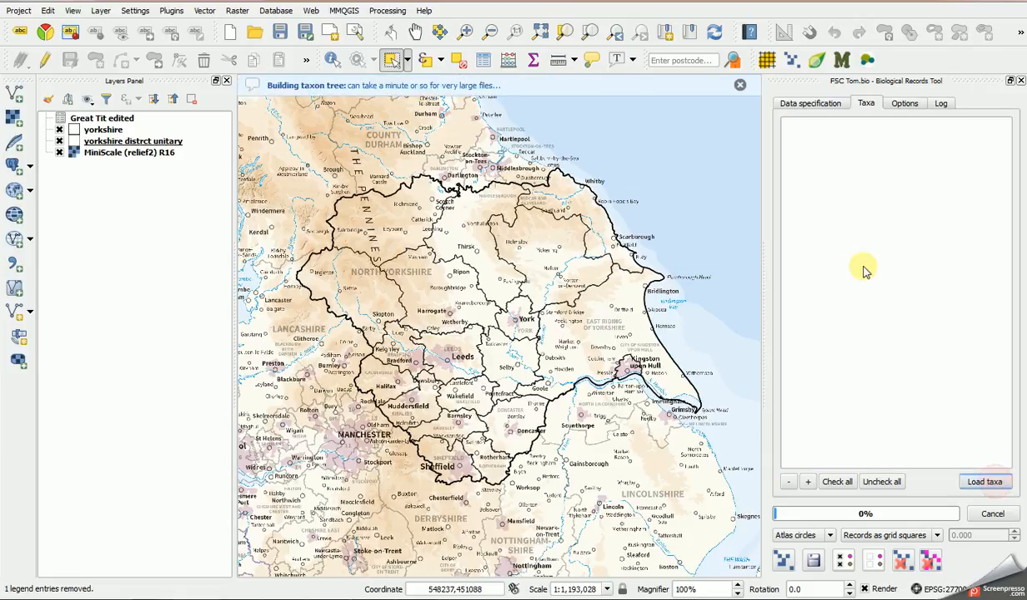
pyautogui.click(788, 123)
pyautogui.click(817, 132)
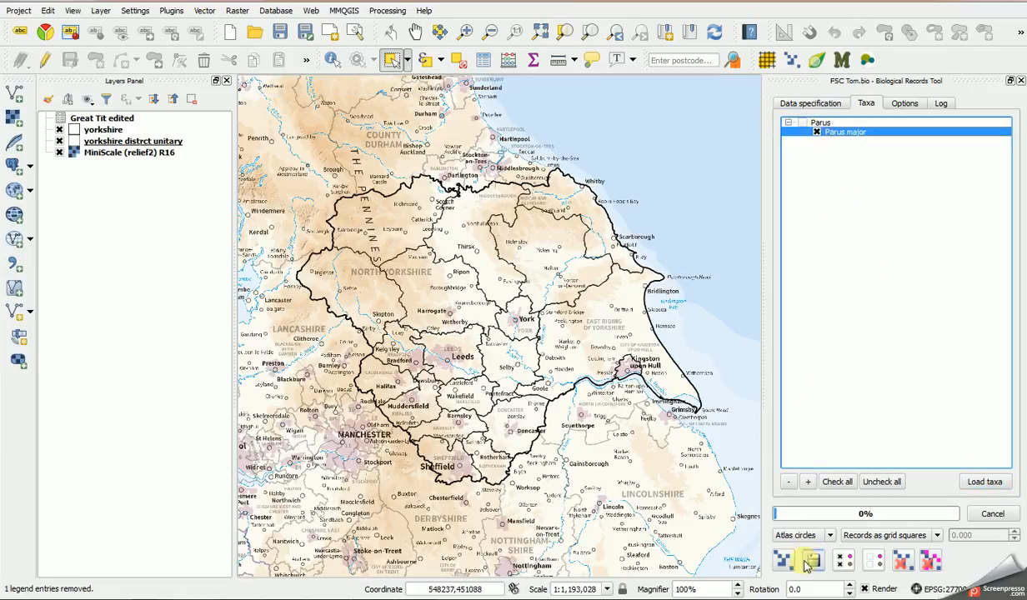
# Step: Map the Parus major records from the edited data as points
pyautogui.click(867, 535)
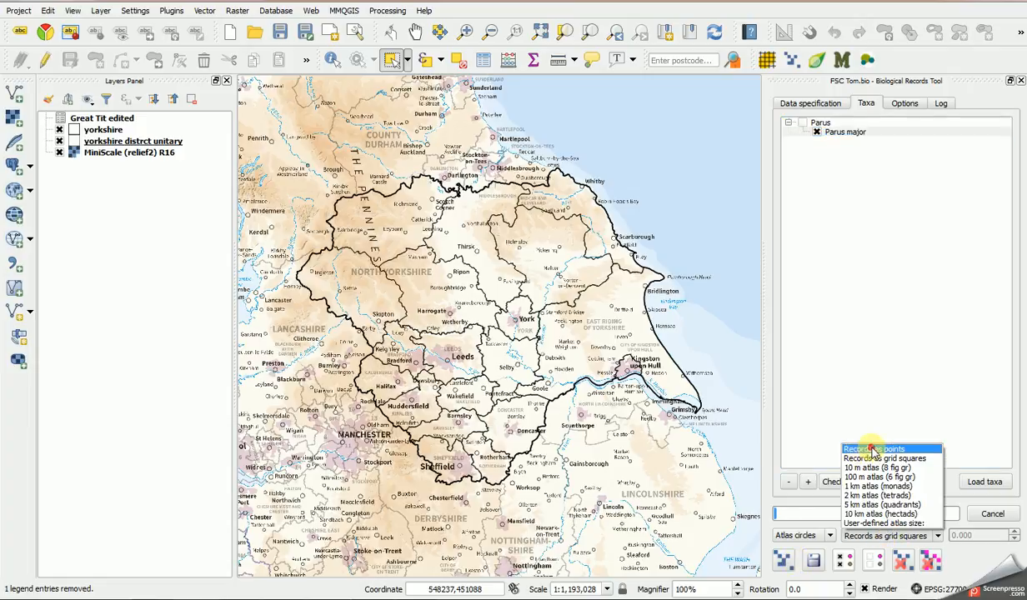
pyautogui.click(872, 450)
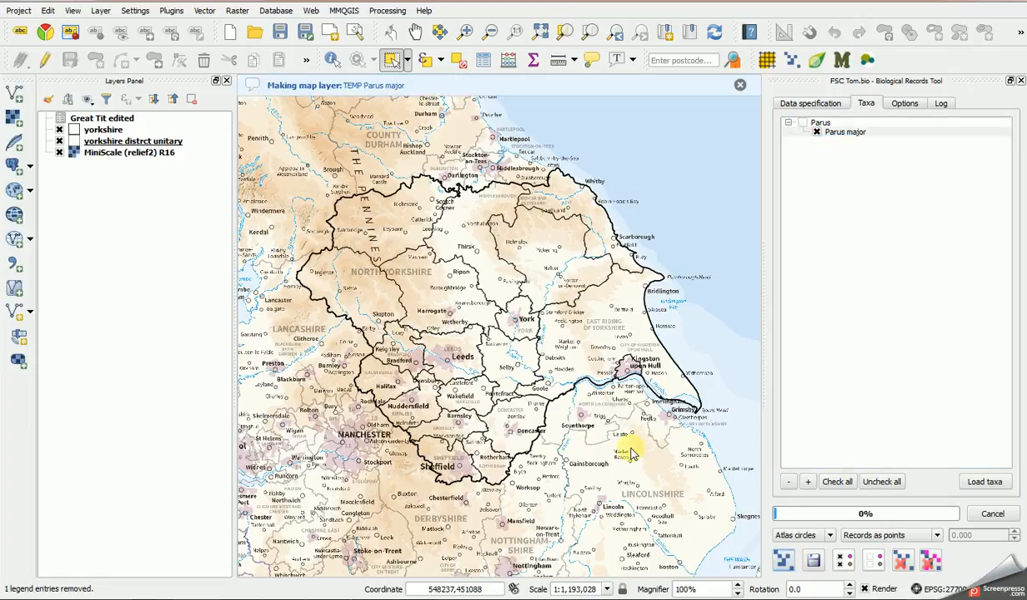